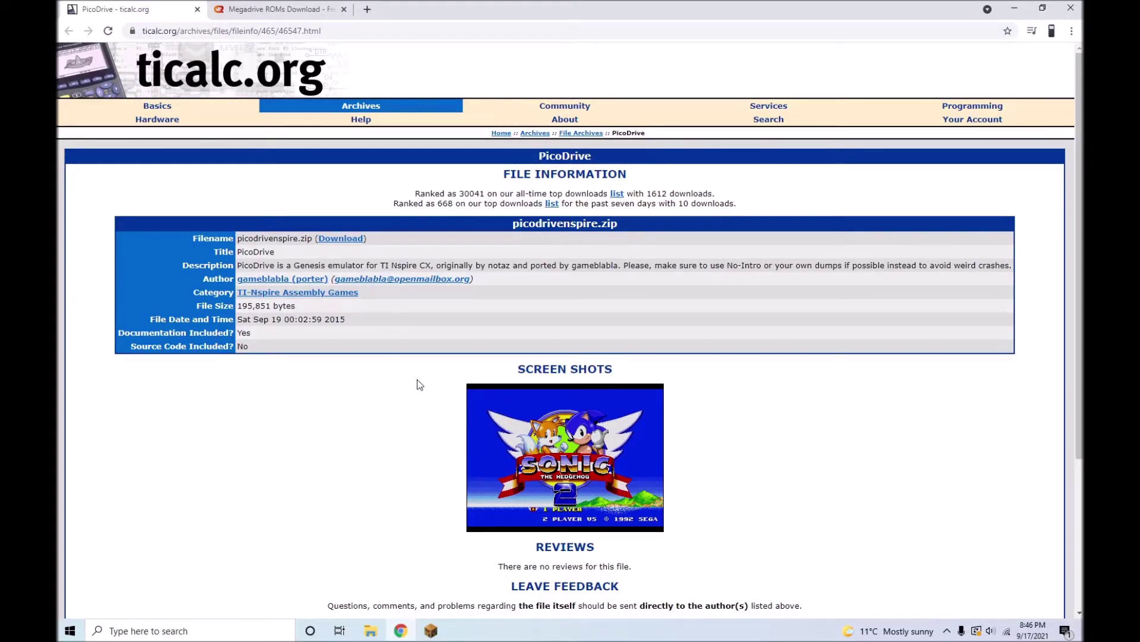
- Download picodrivenspire.zip from ticalc.org and switch to the ConsoleRoms Megadrive ROMs list
left_click(342, 238)
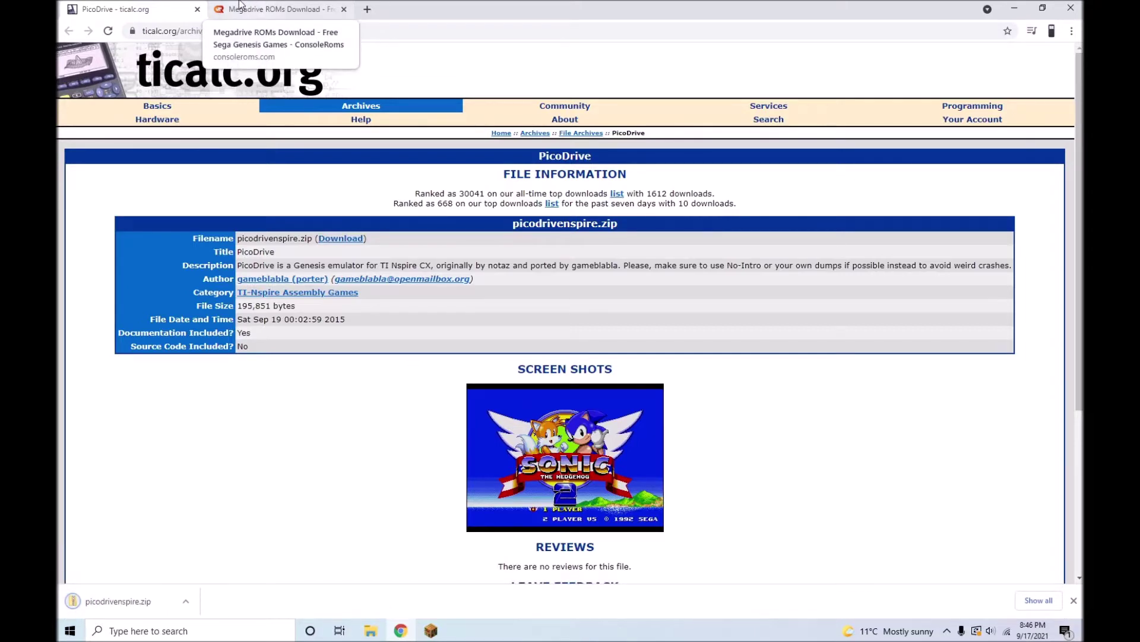
left_click(241, 6)
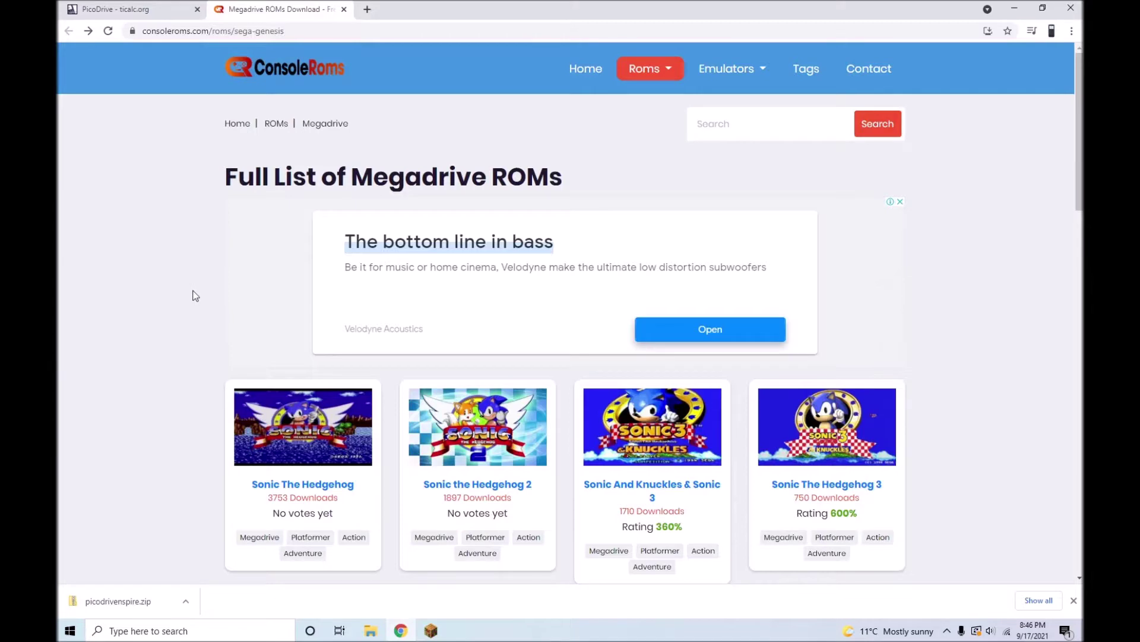
- Download the Sonic The Hedgehog ROM zip from ConsoleRoms, then bring up File Explorer
scroll(195, 297, "down", 1)
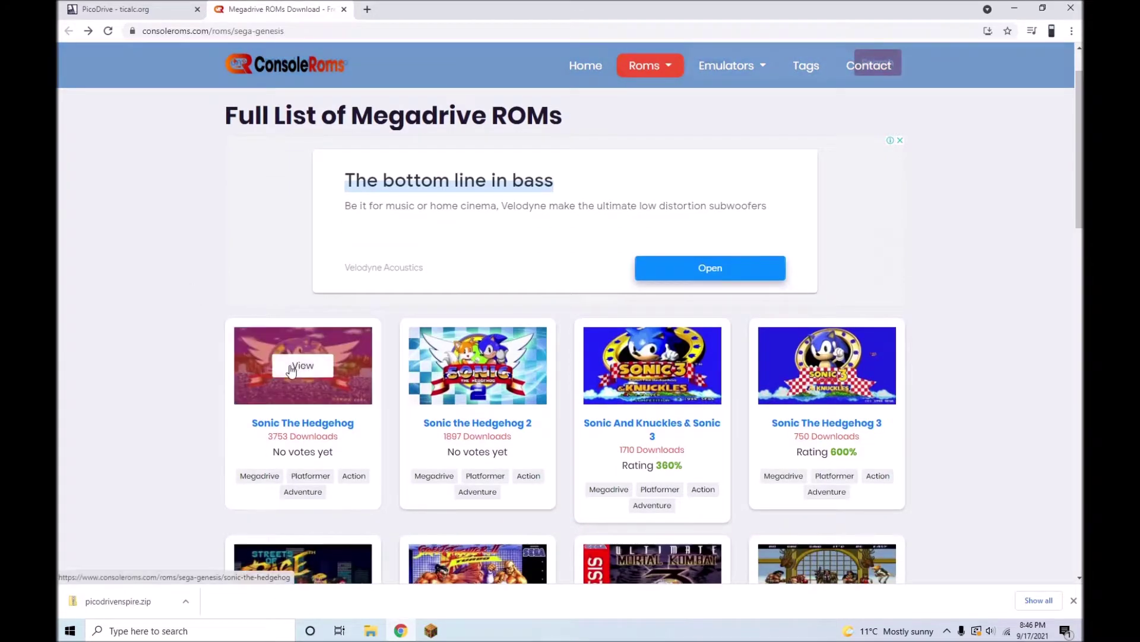
left_click(292, 368)
left_click(784, 573)
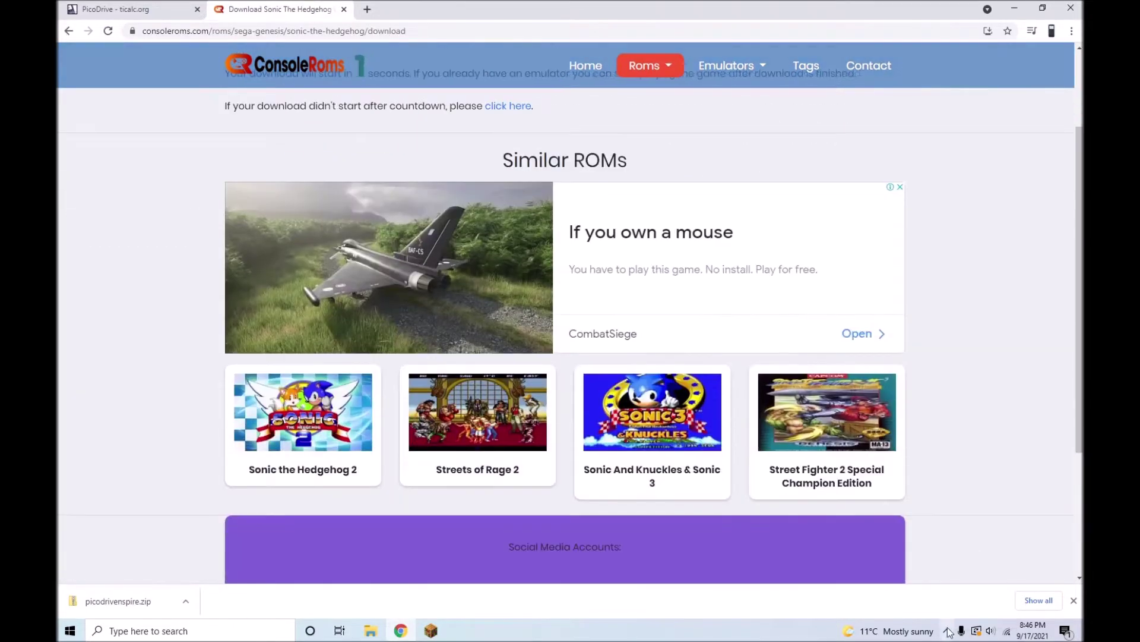
scroll(951, 556, "up", 1)
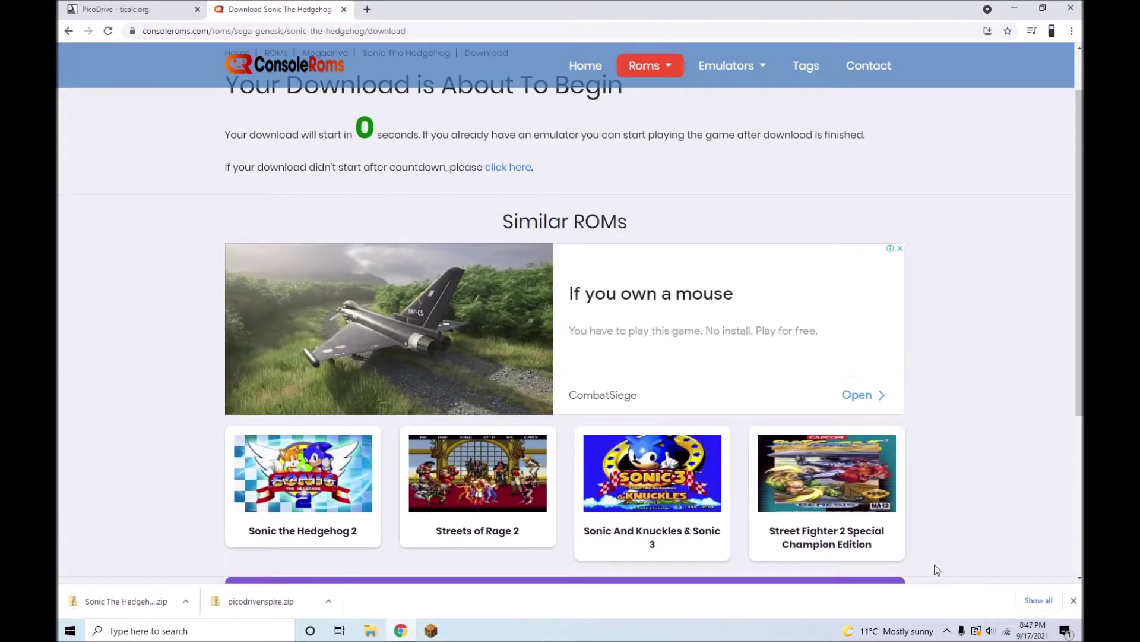
left_click(371, 632)
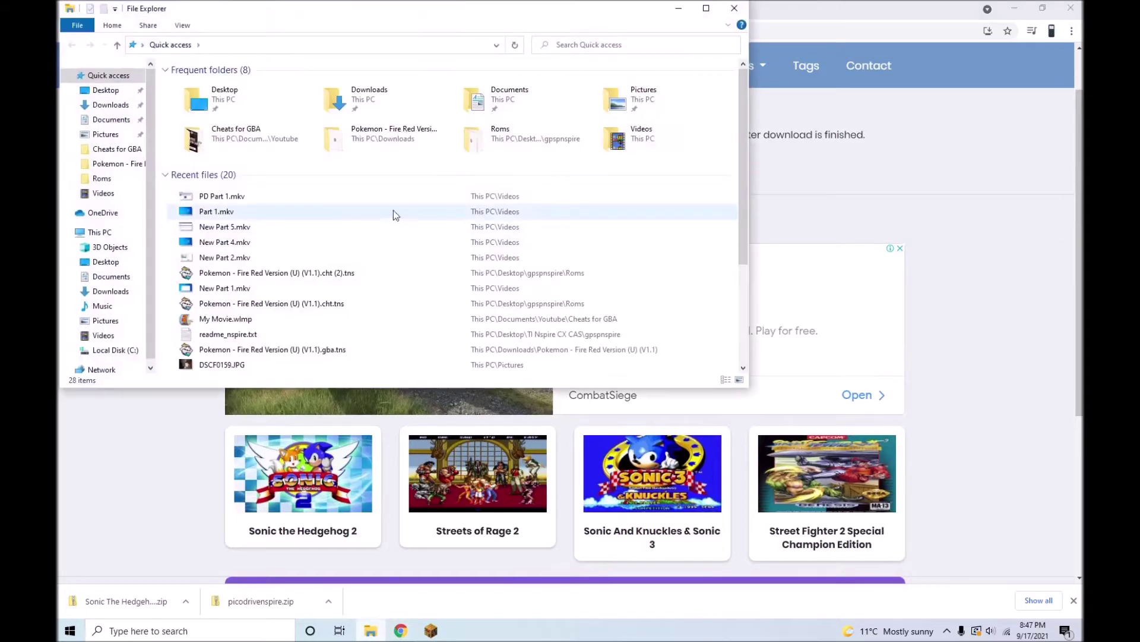
- In Downloads, extract the Sonic The Hedgehog zip with Extract All
left_click(103, 232)
double_click(253, 142)
left_click(281, 104)
right_click(282, 104)
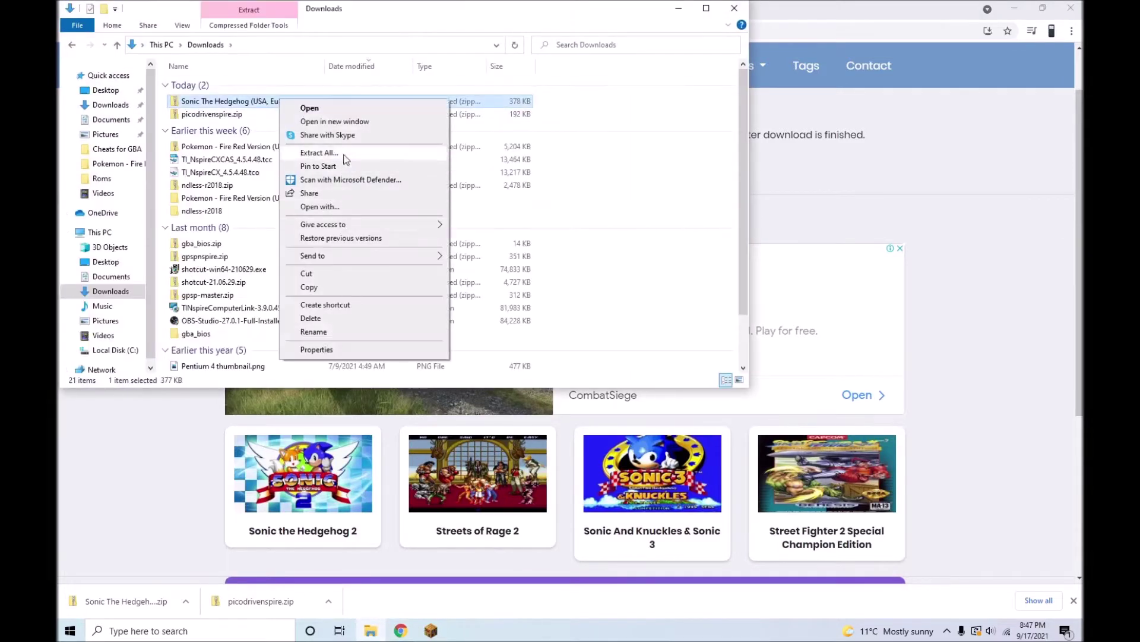
left_click(348, 153)
left_click(677, 432)
- Extract picodrivenspire.zip as well, then open the extracted Sonic The Hedgehog folder
right_click(314, 114)
left_click(357, 165)
left_click(665, 429)
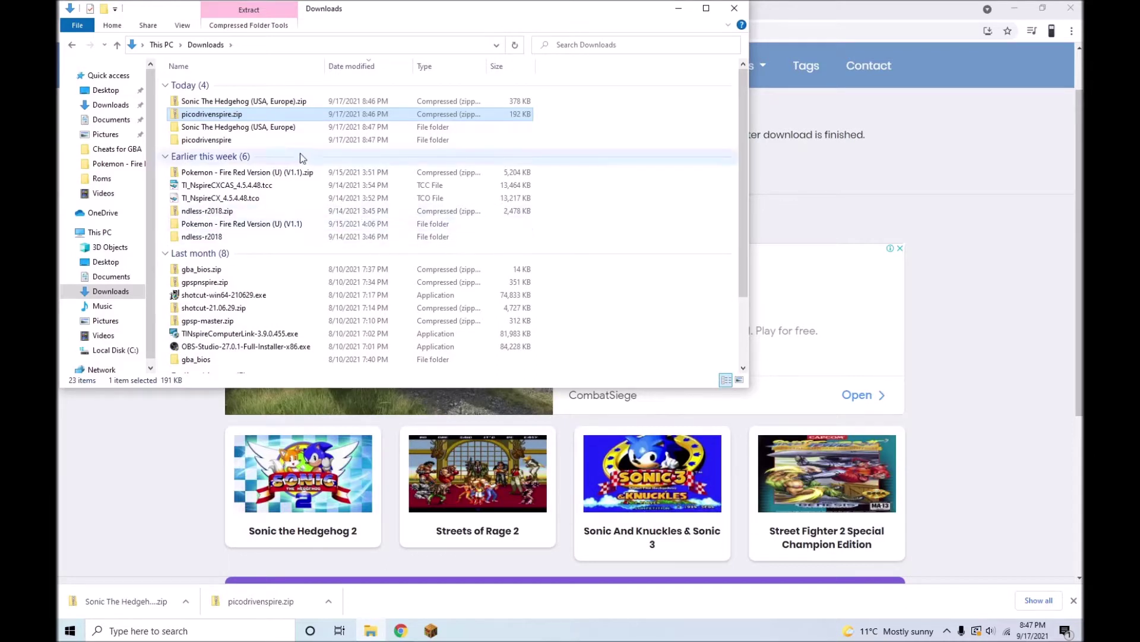
double_click(282, 131)
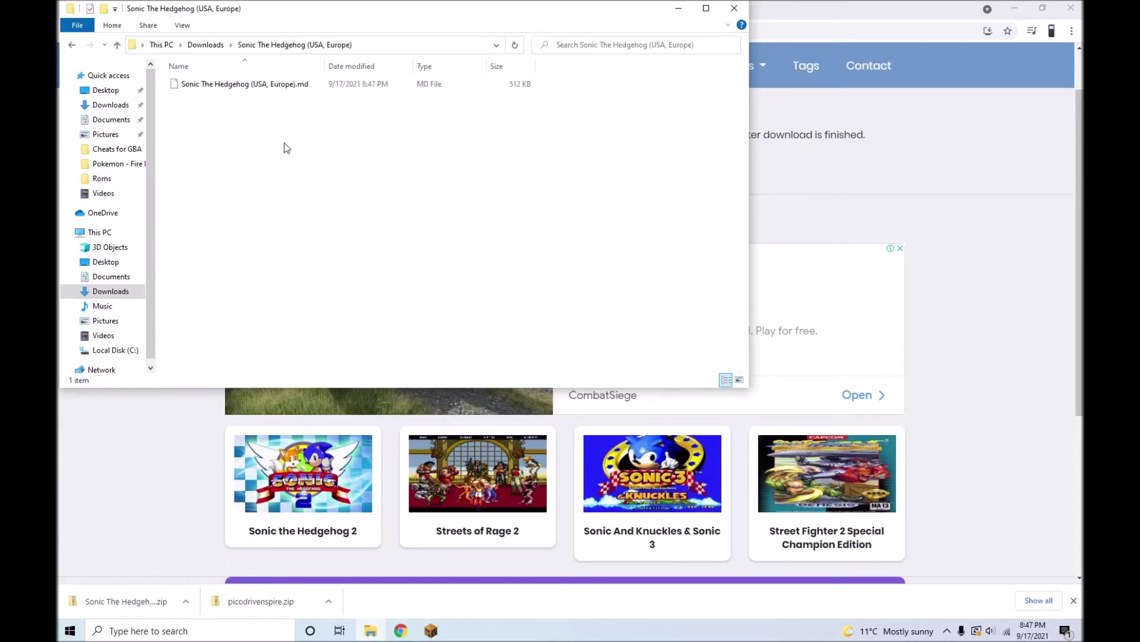
- Show file name extensions and rename the Sonic ROM to Sonic The Hedgehog (USA, Europe).md.tns
left_click(181, 26)
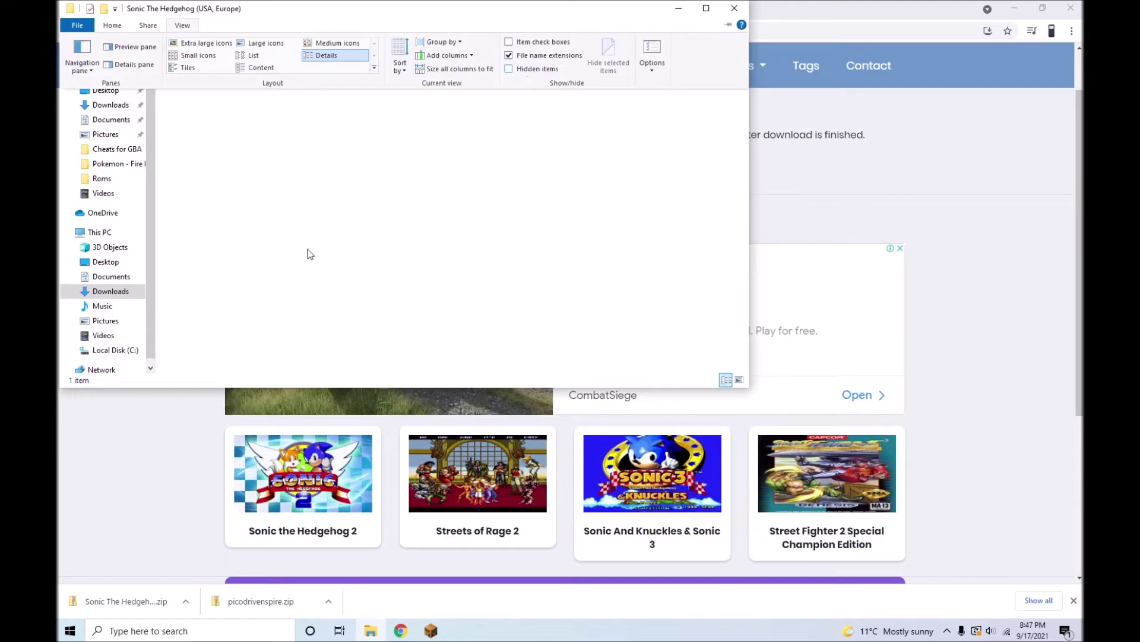
left_click(332, 215)
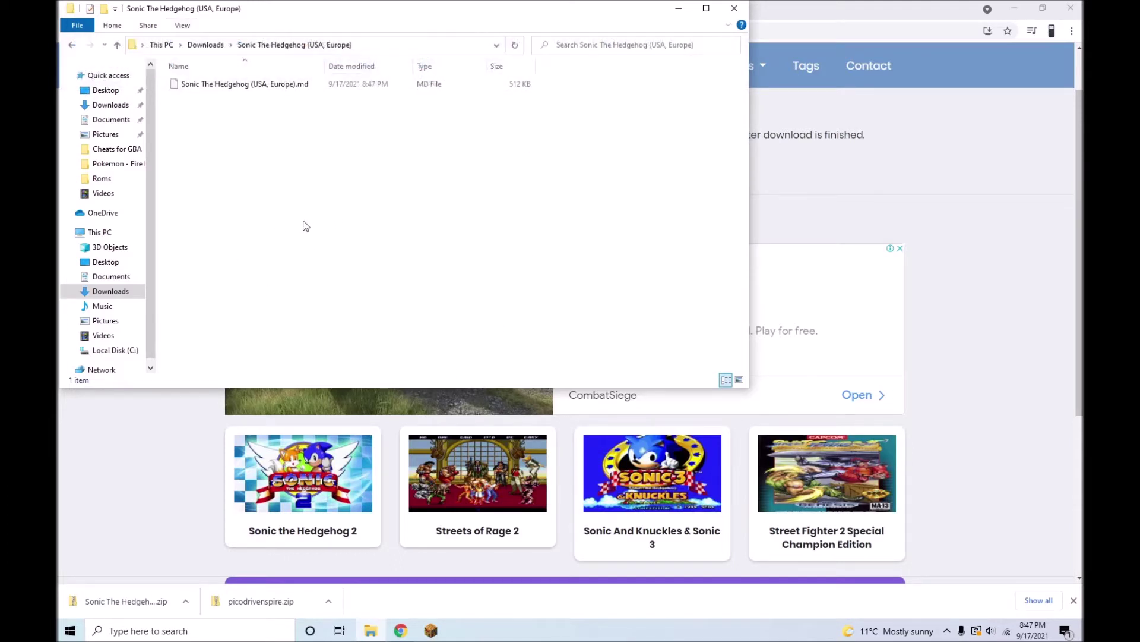
right_click(272, 83)
left_click(339, 261)
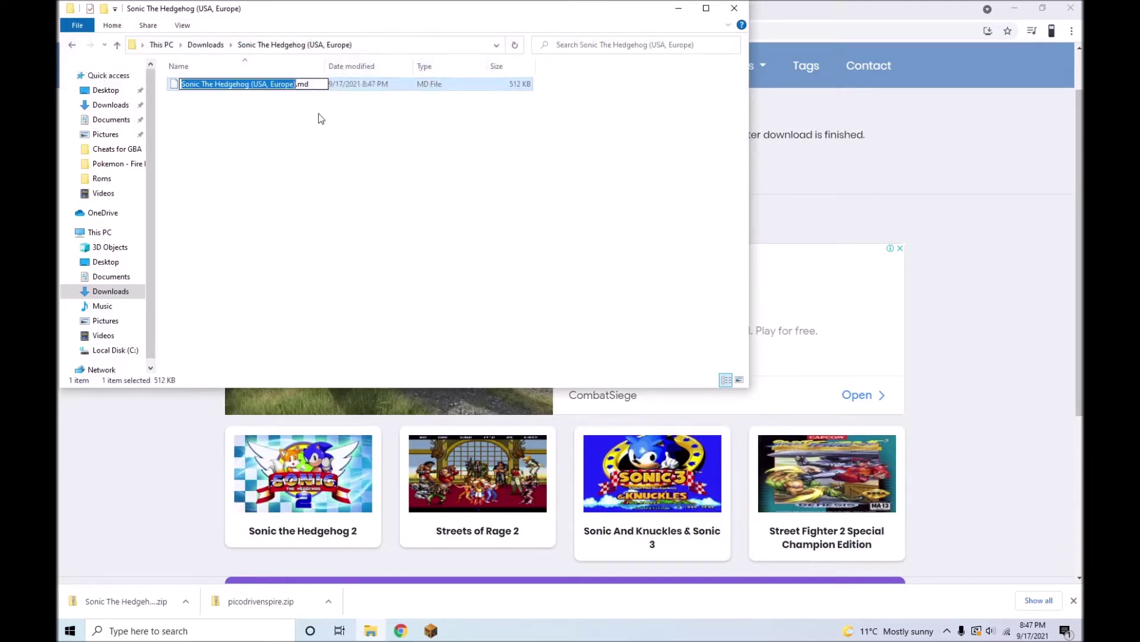
left_click(315, 85)
type(".tis")
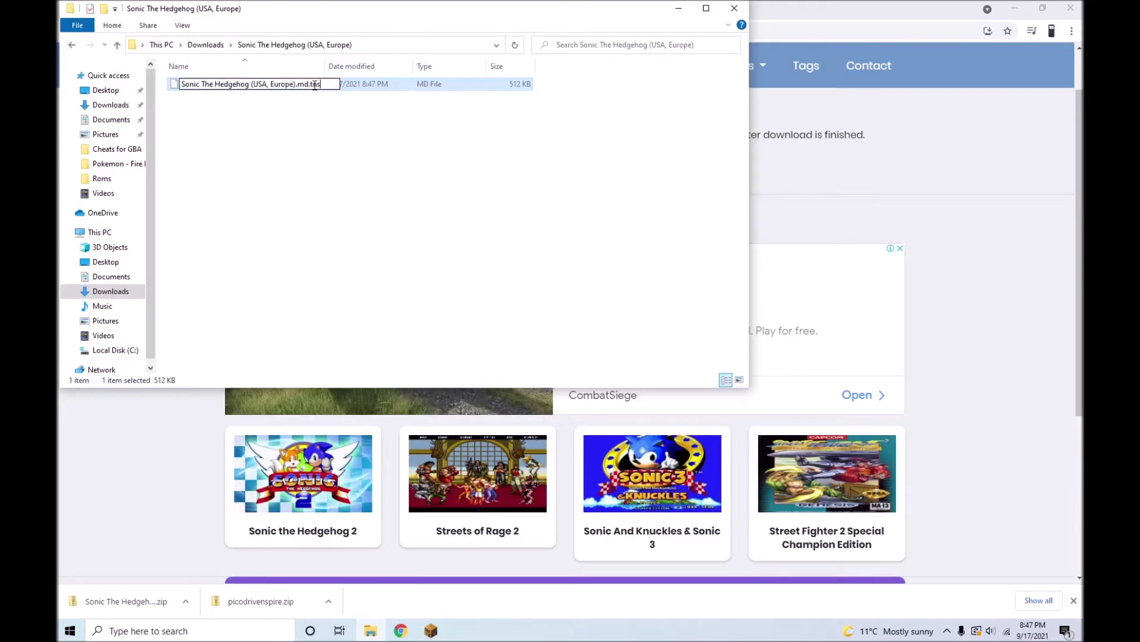
key("Return")
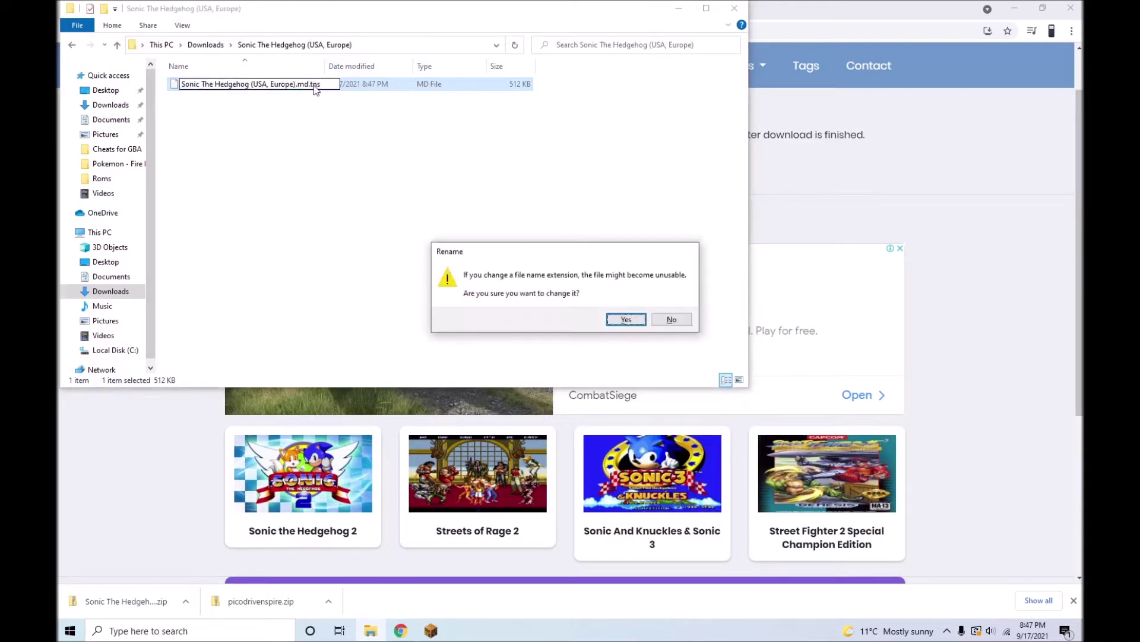
left_click(617, 320)
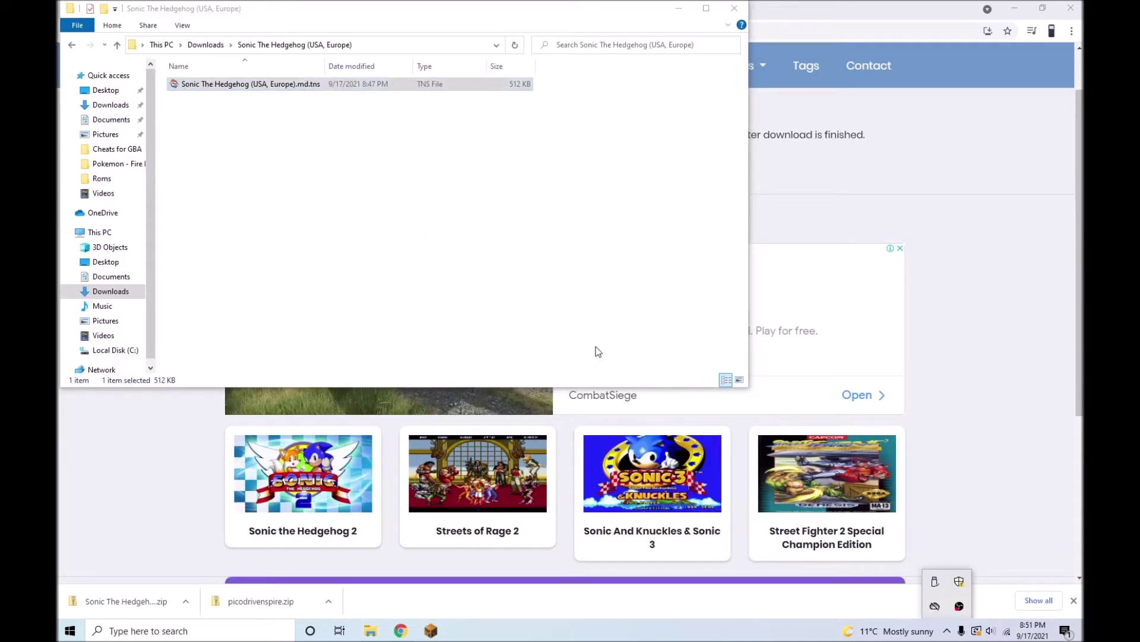
left_click(1015, 8)
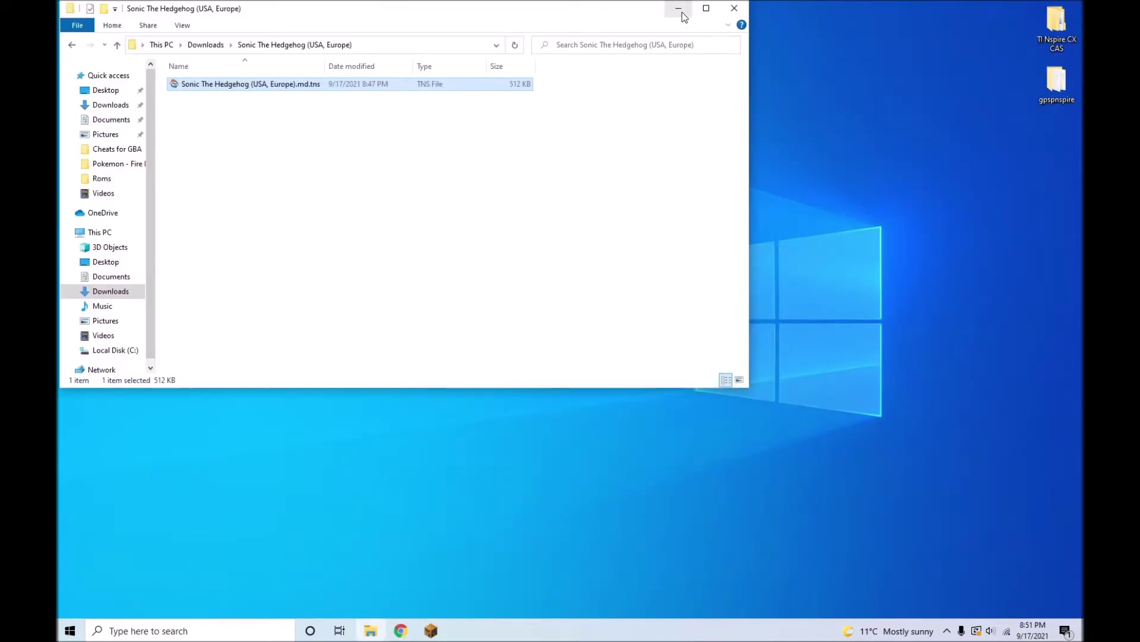
- Launch TI-Nspire Computer Link, refresh the handheld list and connect to the TI-Nspire CX CAS
left_click(678, 8)
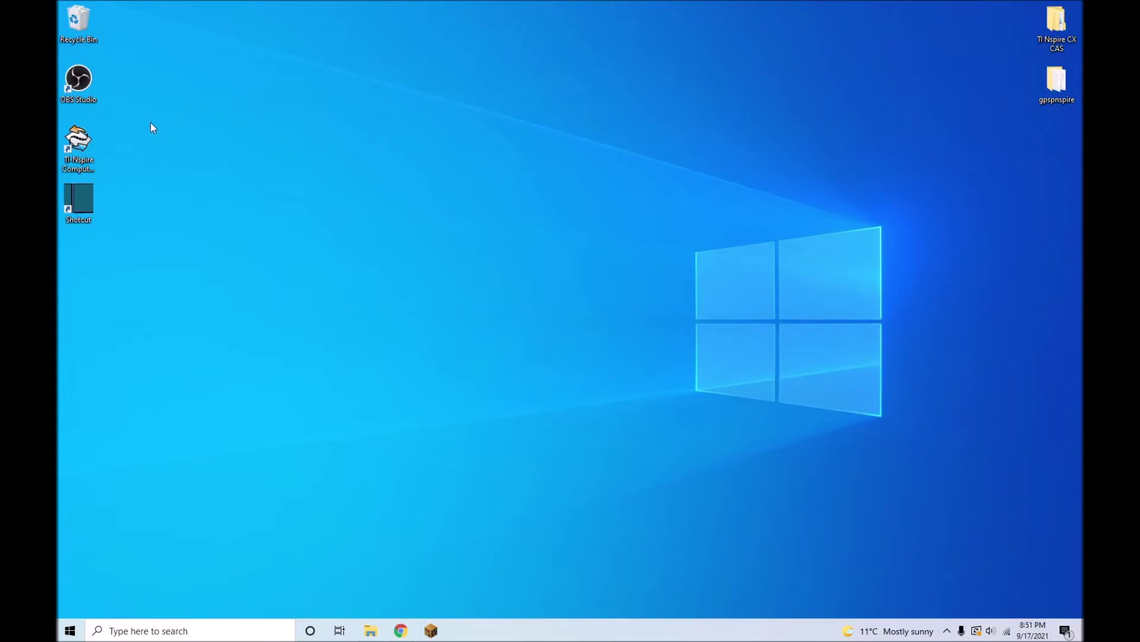
double_click(83, 142)
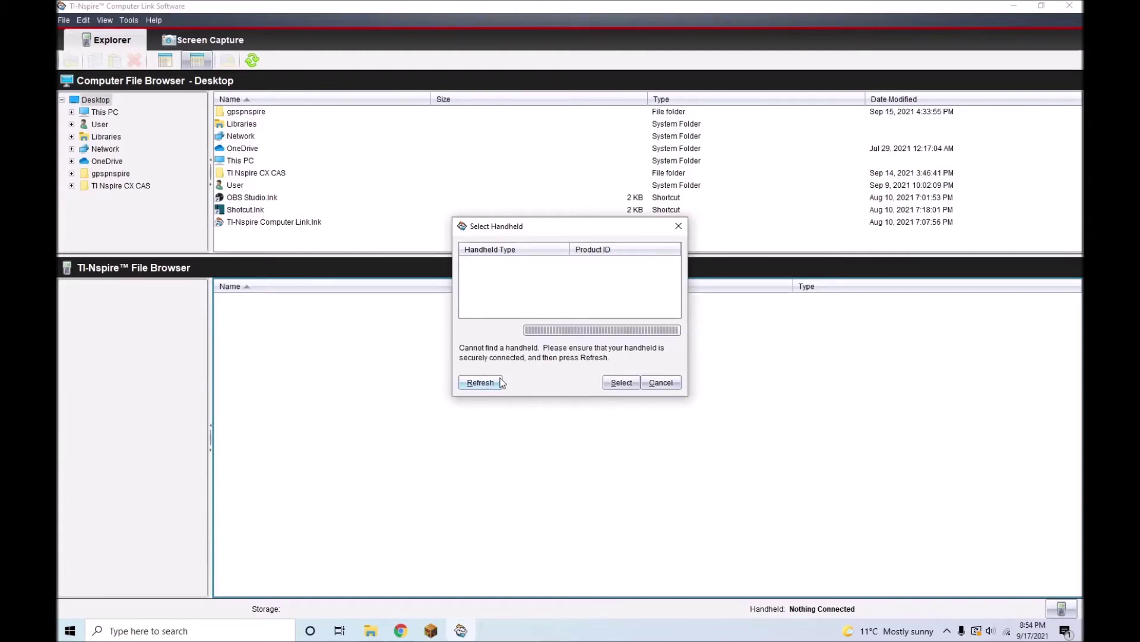
left_click(502, 383)
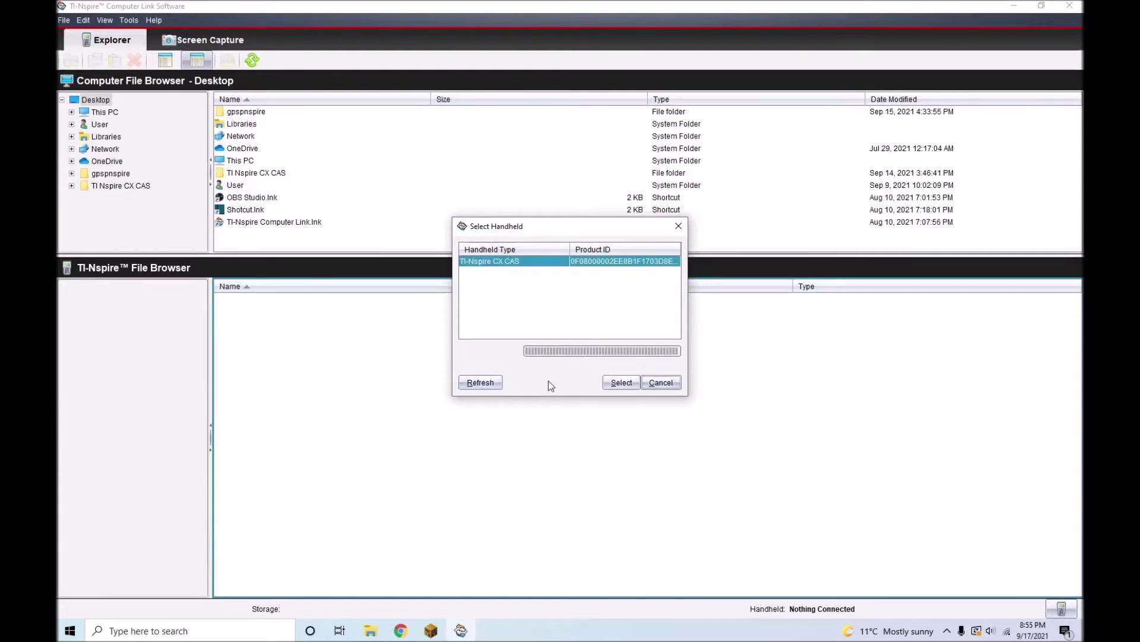
left_click(620, 383)
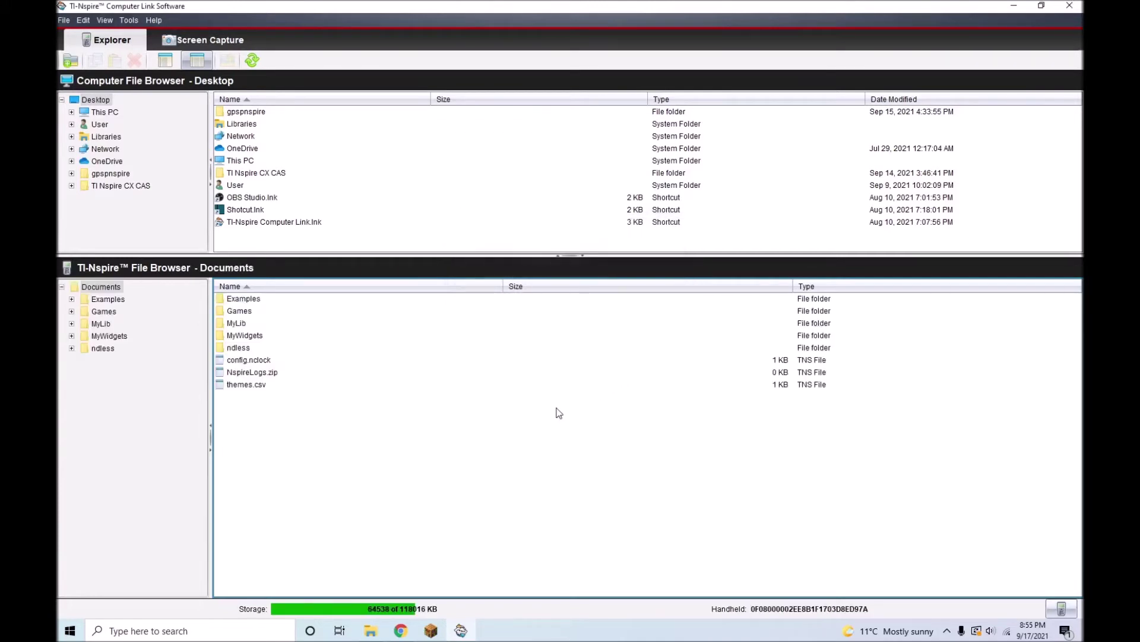
- Create a new folder named PicoDrive inside the handheld's Games folder
double_click(237, 313)
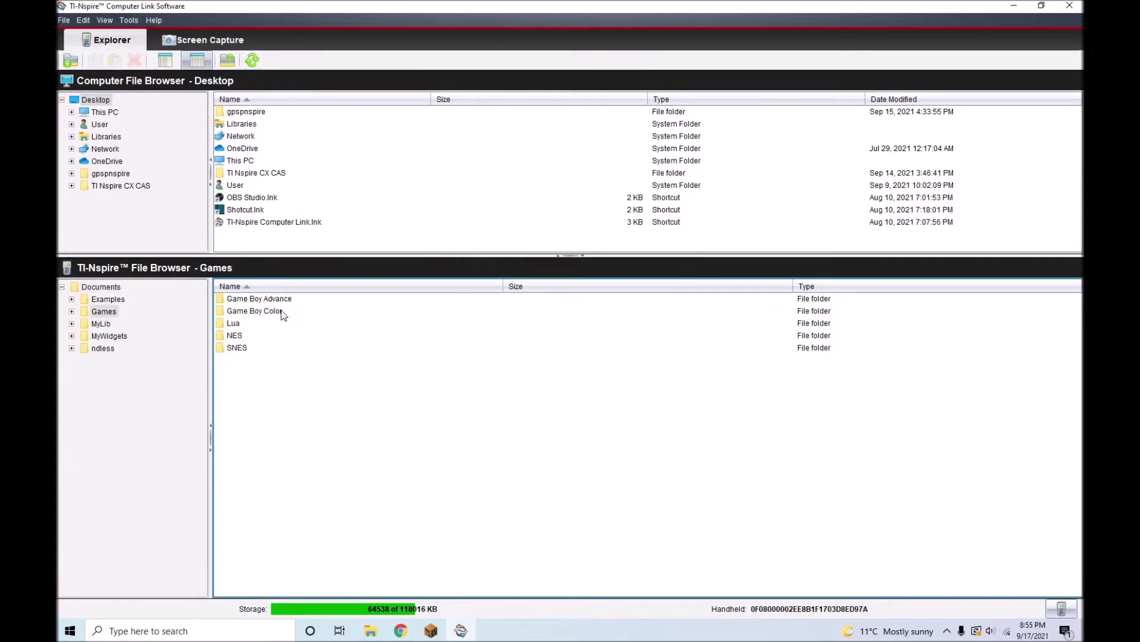
right_click(279, 381)
left_click(337, 506)
type("P")
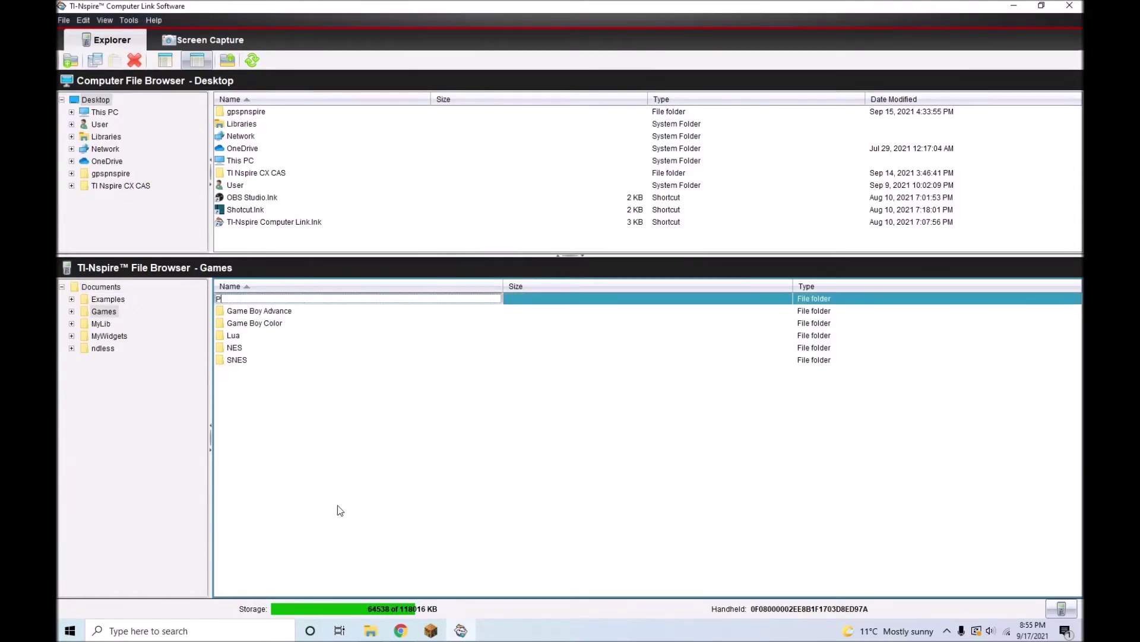
type("icoDrive")
key("Return")
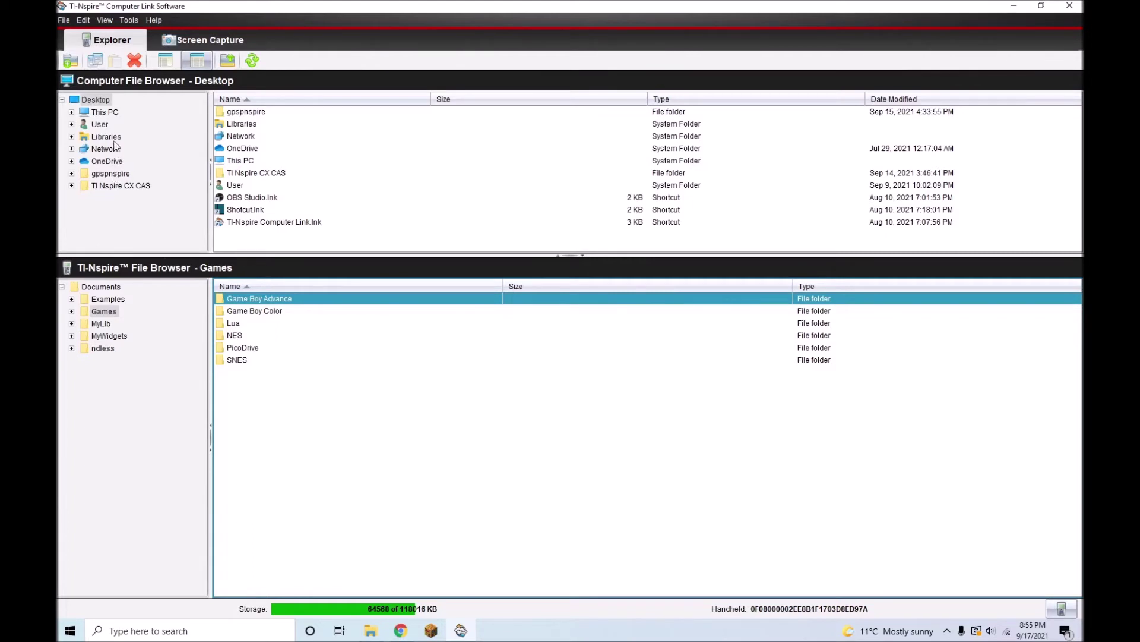
- Copy picodrive.tns and the Sonic .md.tns ROM from Downloads into Games/PicoDrive
left_click(104, 113)
double_click(268, 149)
double_click(268, 149)
left_click(248, 137)
left_click(263, 347)
double_click(263, 346)
left_click(152, 210)
left_click_drag(288, 113, 333, 353)
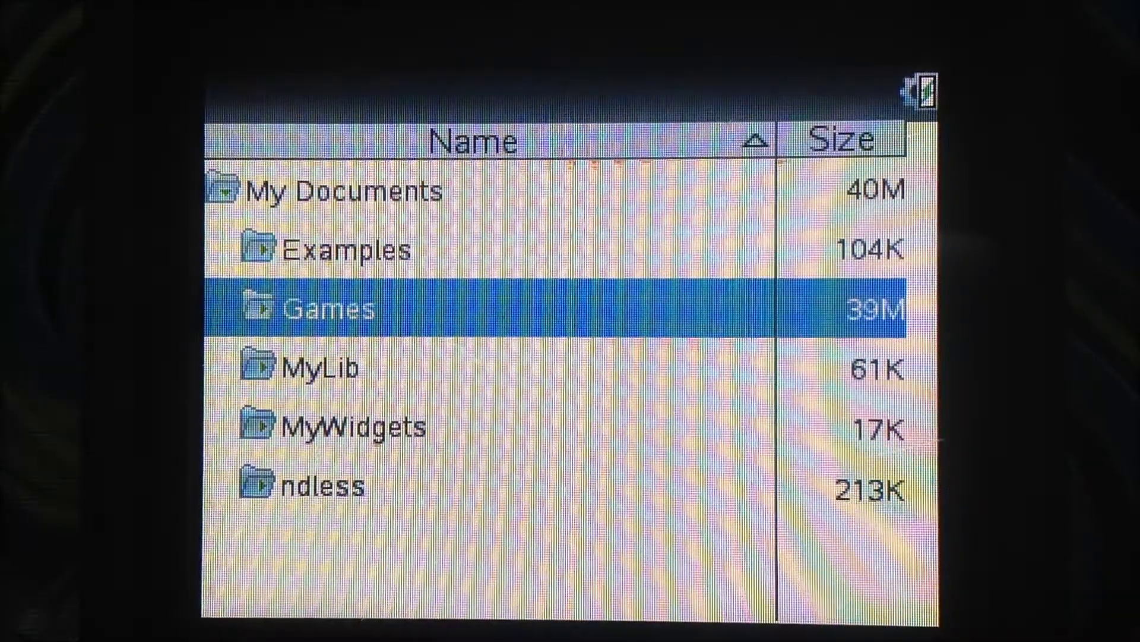
- On the calculator, navigate into Games > PicoDrive and run the picodrive program
key("Return")
key("Down")
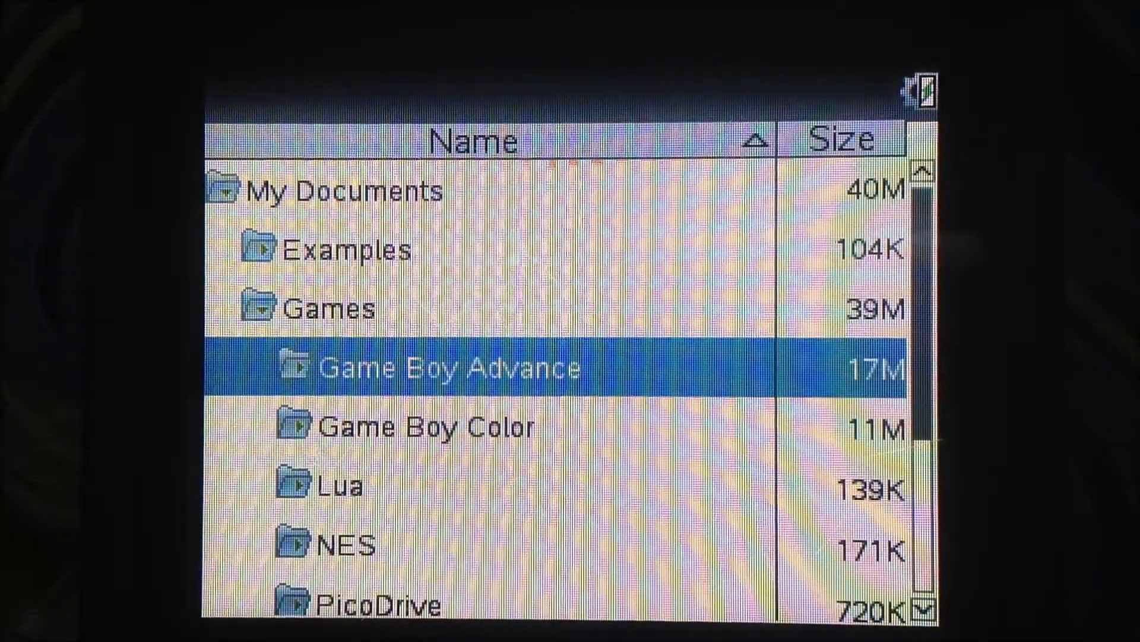
key("Down")
key("Down")
key("Down")
key("Down")
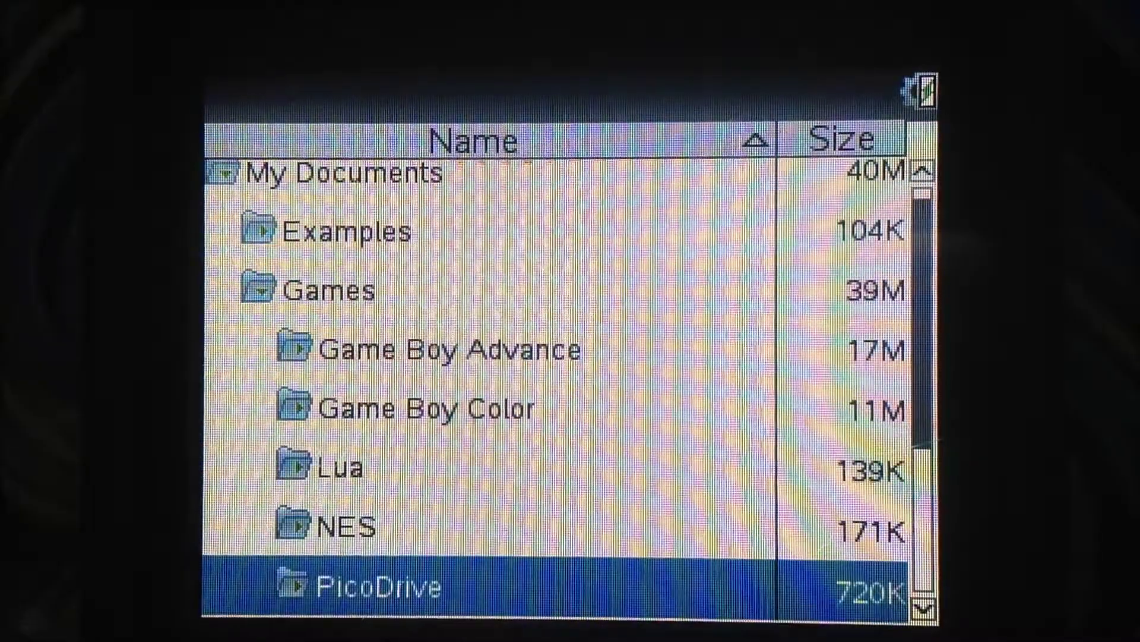
key("Return")
key("Down")
key("Return")
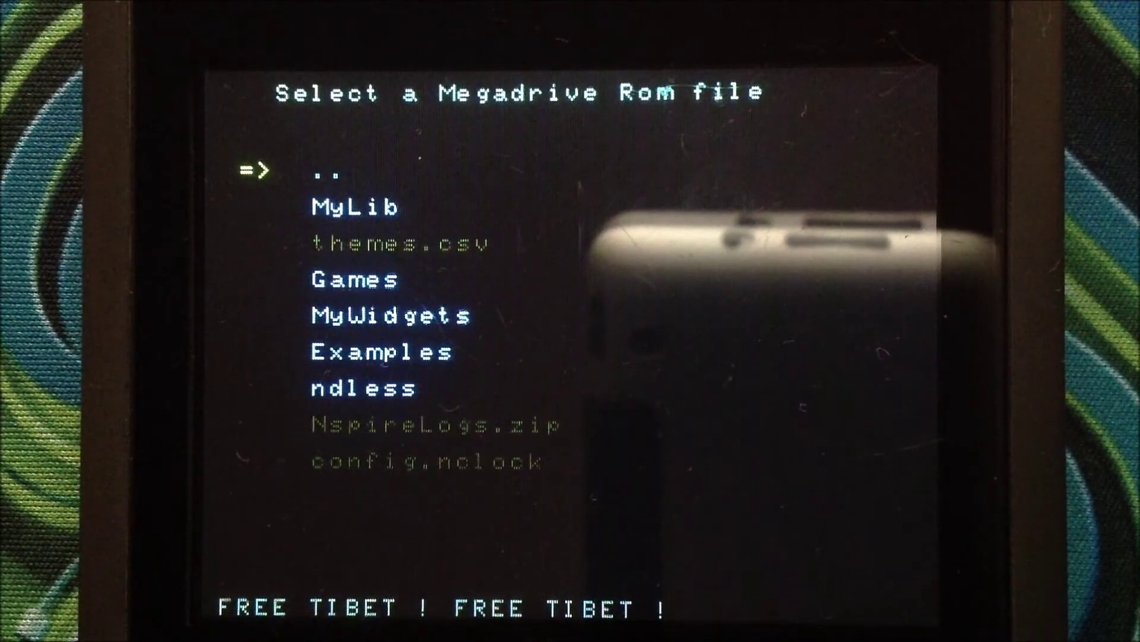
- In PicoDrive's ROM browser, enter the Games folder and move down toward the PicoDrive folder
key("Down")
key("Down")
key("Down")
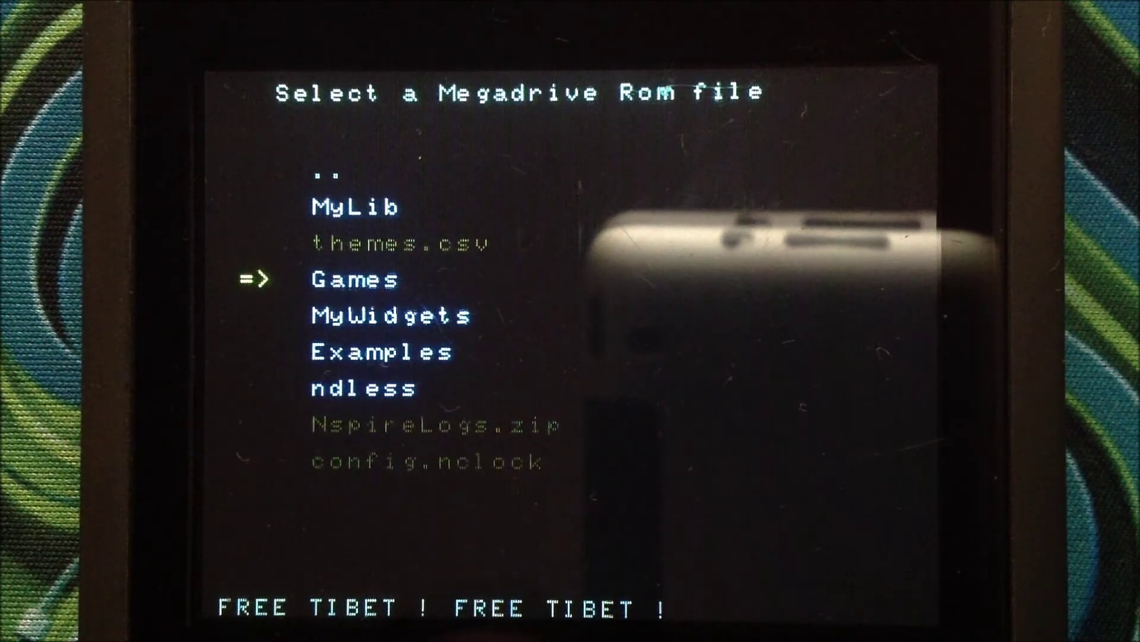
key("Return")
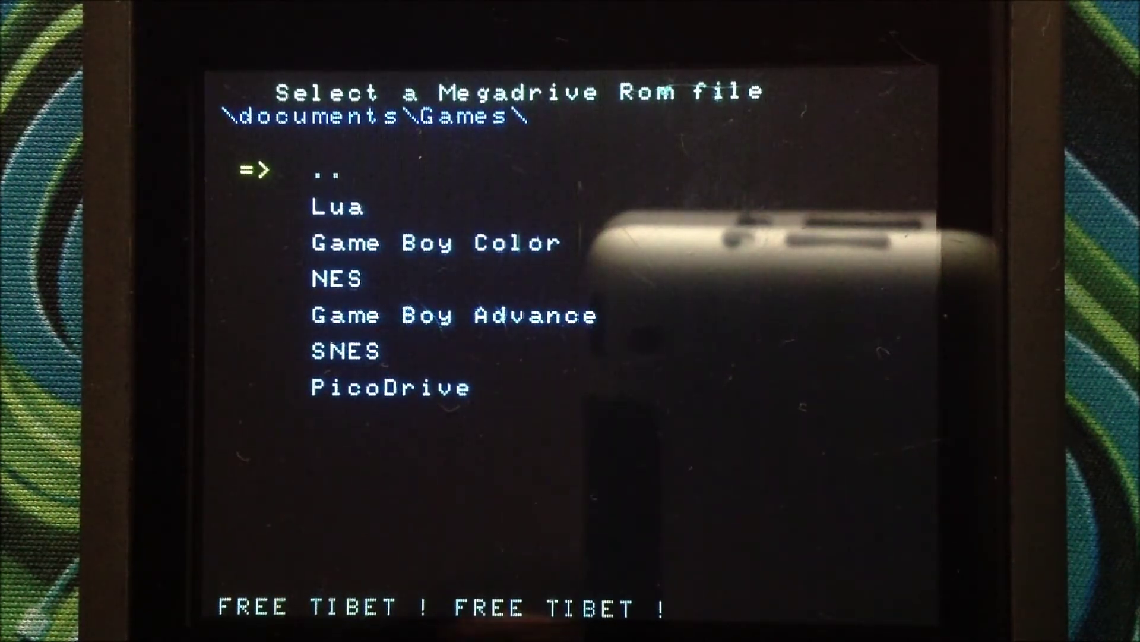
key("Down")
key("Down")
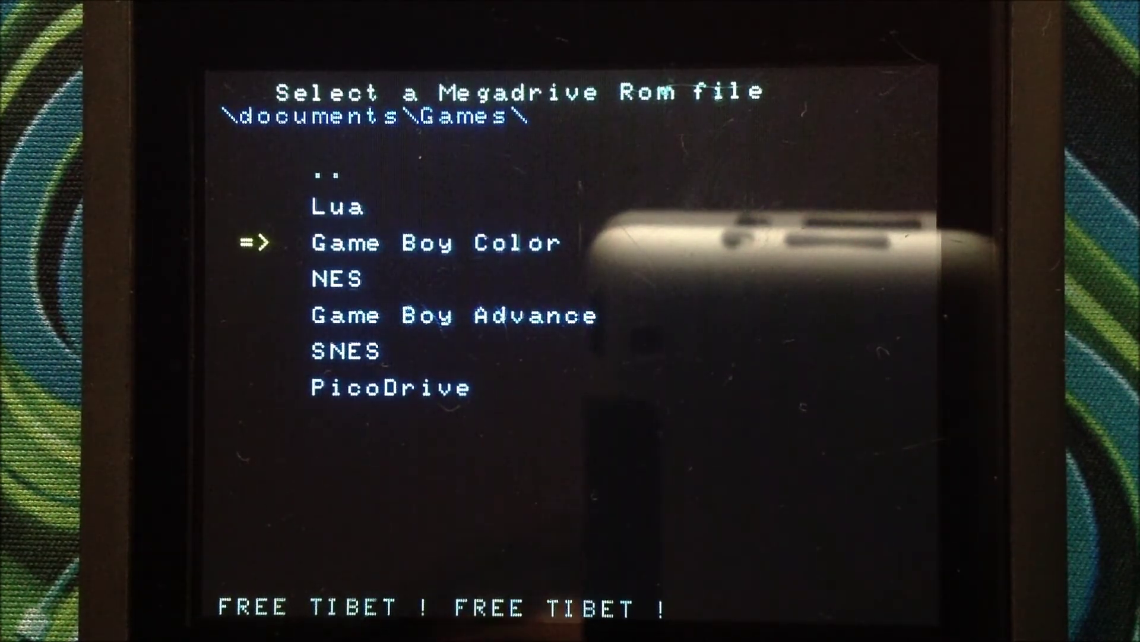
key("Down")
key("Down")
key("Down")
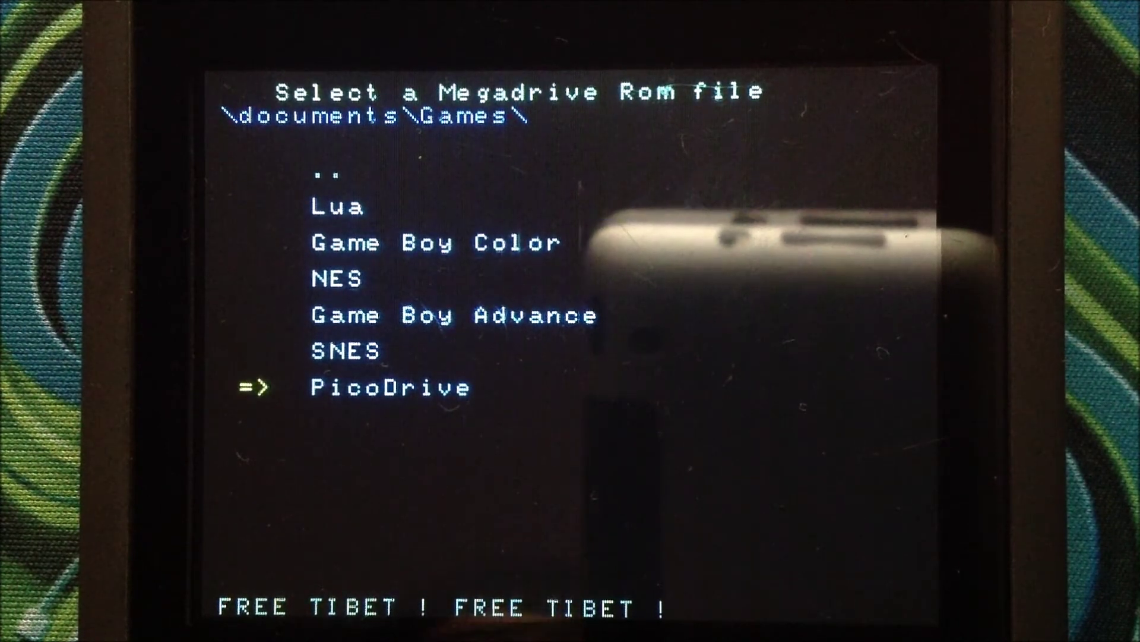